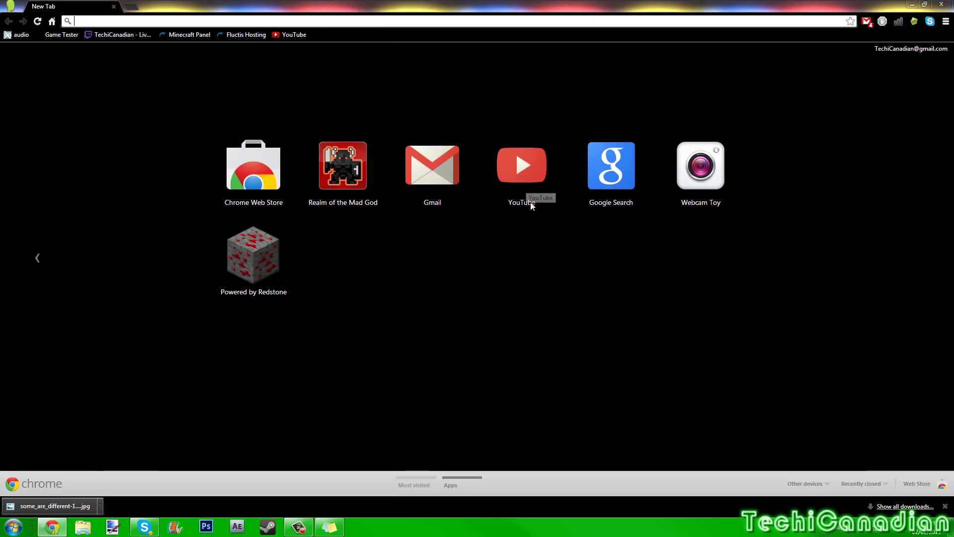
# - Close the downloads bar at the bottom of Chrome's New Tab page
pyautogui.click(945, 506)
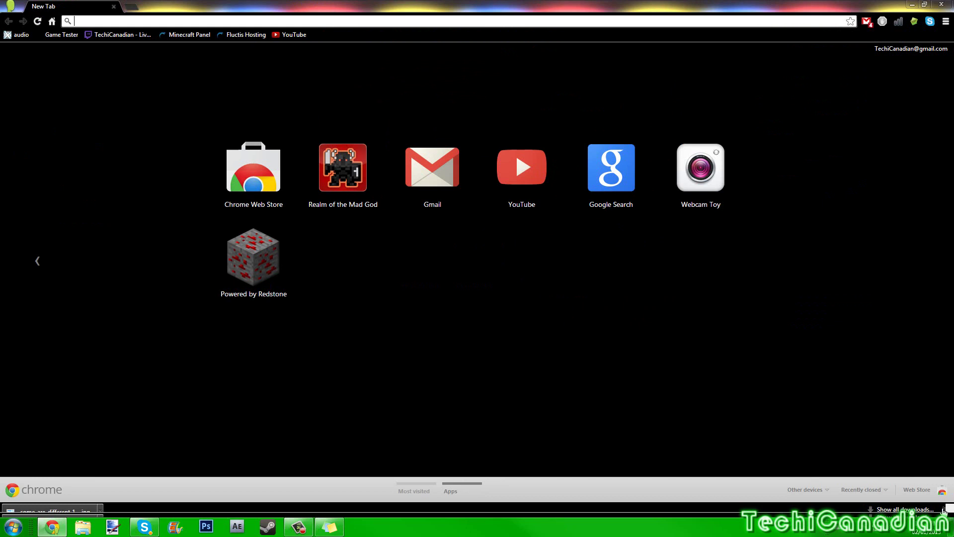
# - Load portforward.com/store/pfconfig.cgi and scroll through the PFConfig product page
pyautogui.click(335, 22)
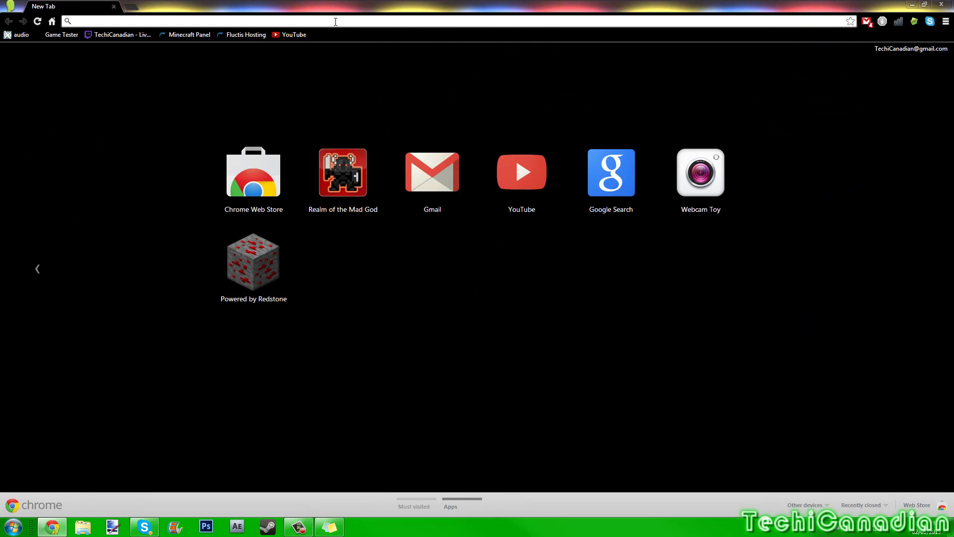
pyautogui.write('http://portforward.com/store/pfconfig.cgi')
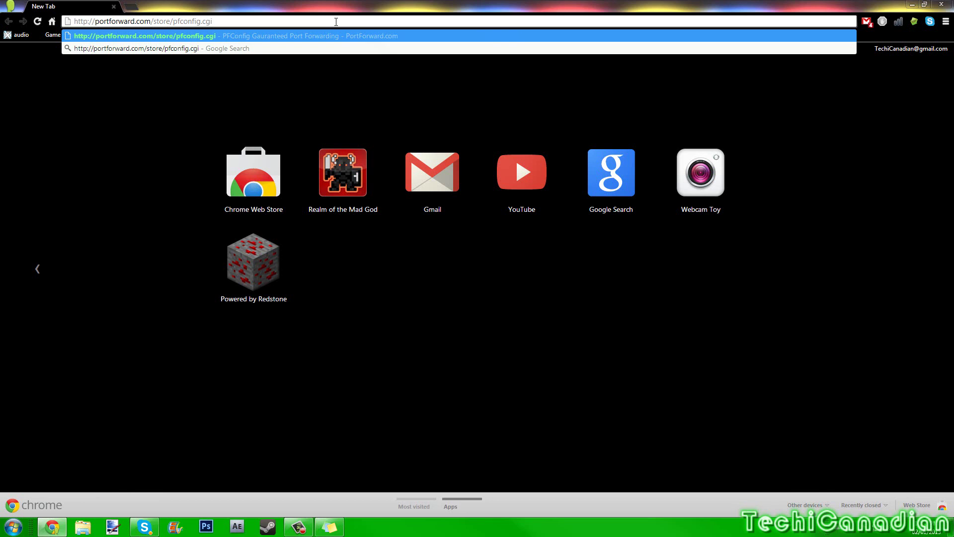
pyautogui.press('Return')
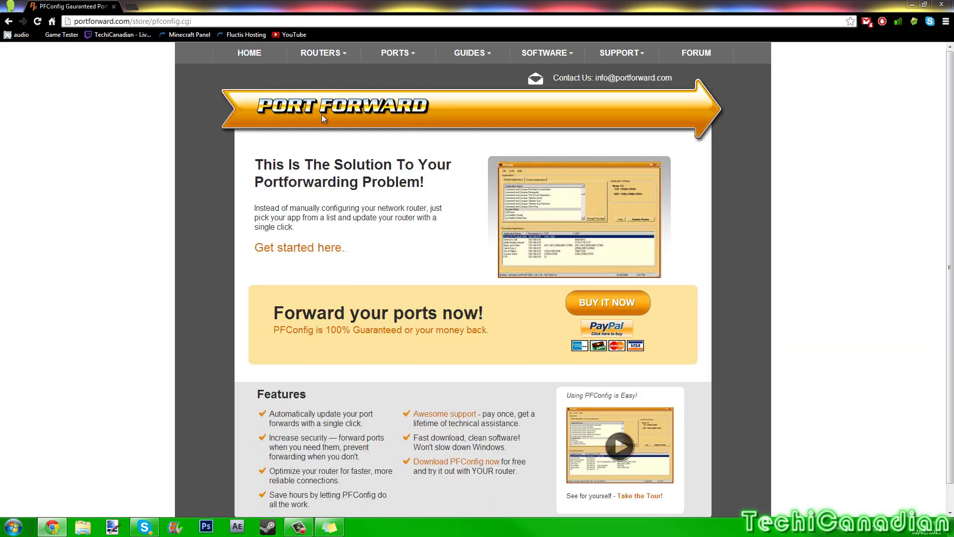
pyautogui.scroll(-1, 242, 231)
pyautogui.scroll(1, 267, 255)
pyautogui.scroll(-1, 576, 324)
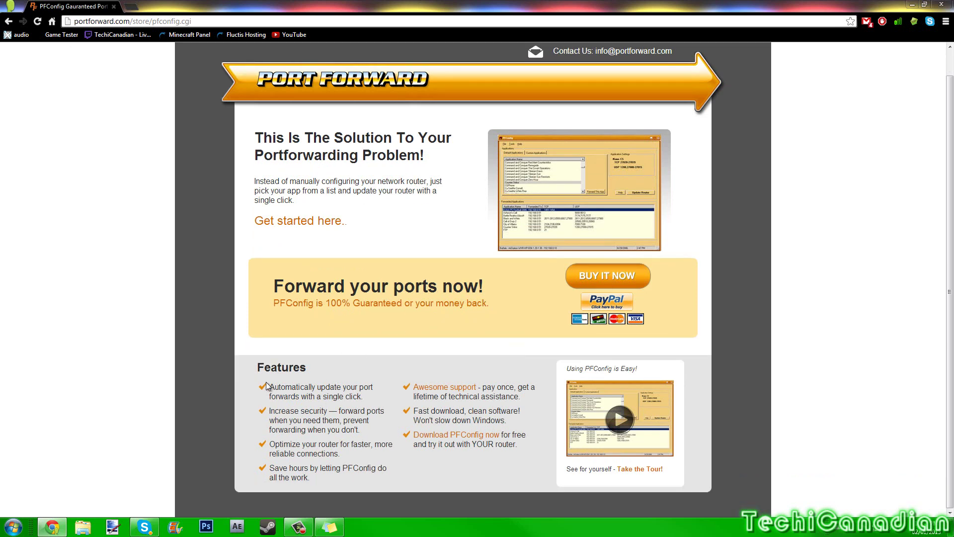
pyautogui.scroll(1, 297, 404)
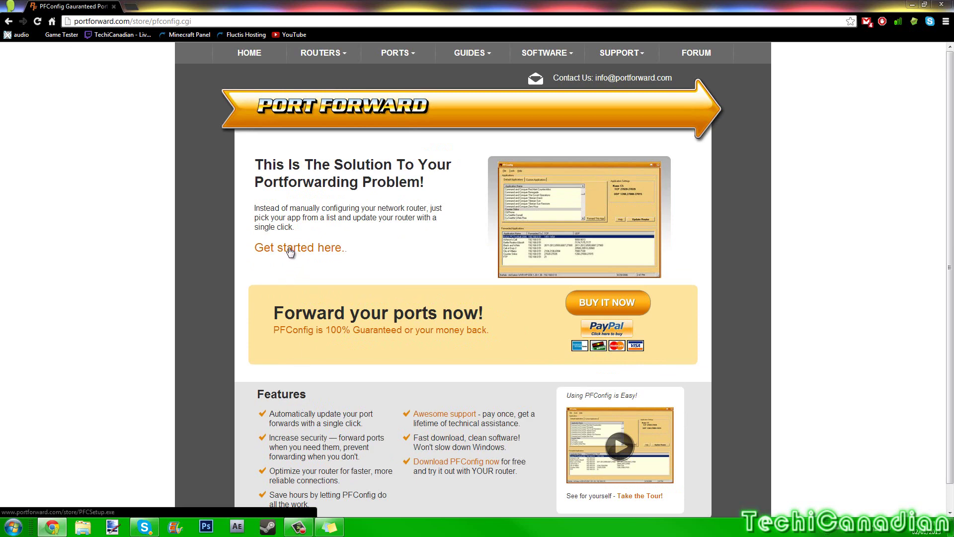
# - Download PFCSetup.exe via 'Get started here', saving it to the Desktop
pyautogui.click(325, 253)
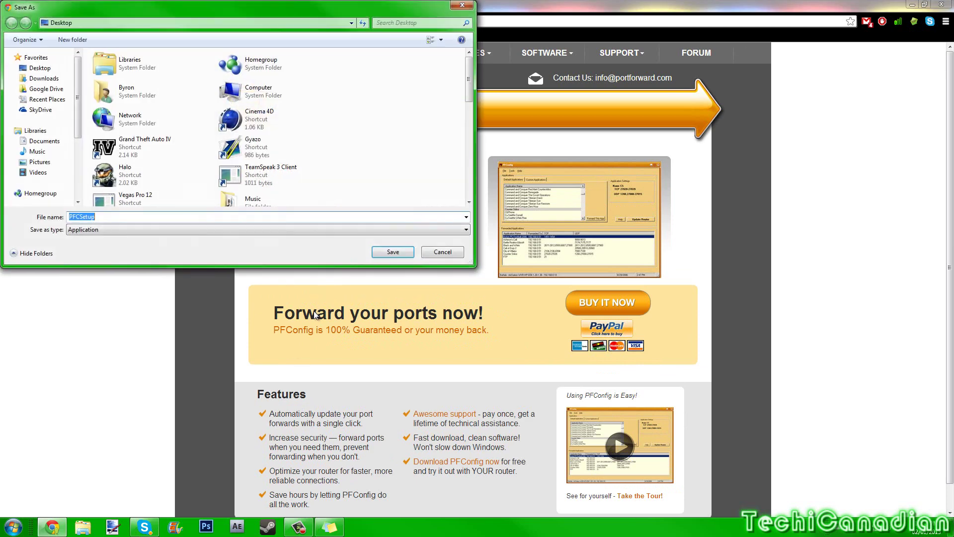
pyautogui.click(41, 68)
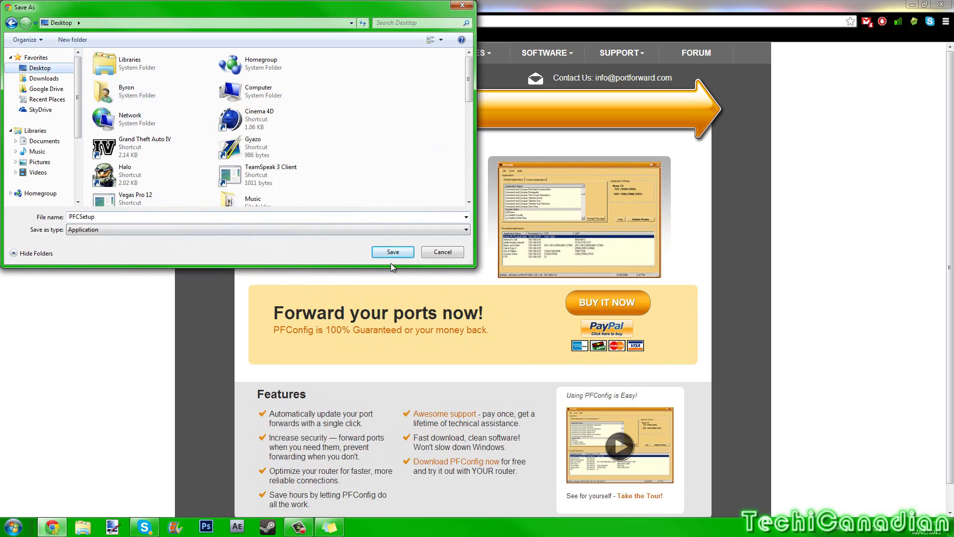
pyautogui.click(400, 254)
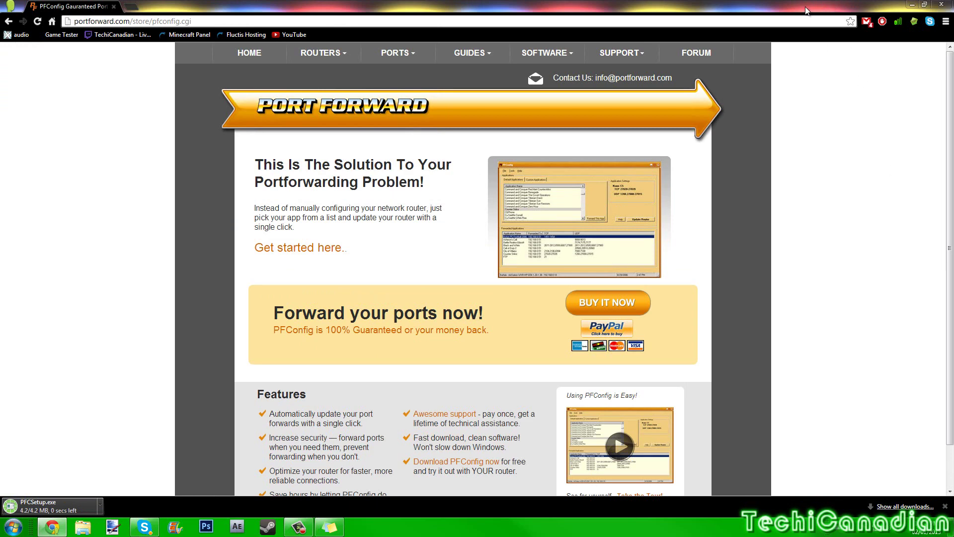
# - Get Chrome out of the way, move the PFCSetup icon to the desktop centre, and launch it
pyautogui.moveTo(806, 10)
pyautogui.mouseDown()
pyautogui.moveTo(815, 28)
pyautogui.moveTo(822, 18)
pyautogui.mouseUp()
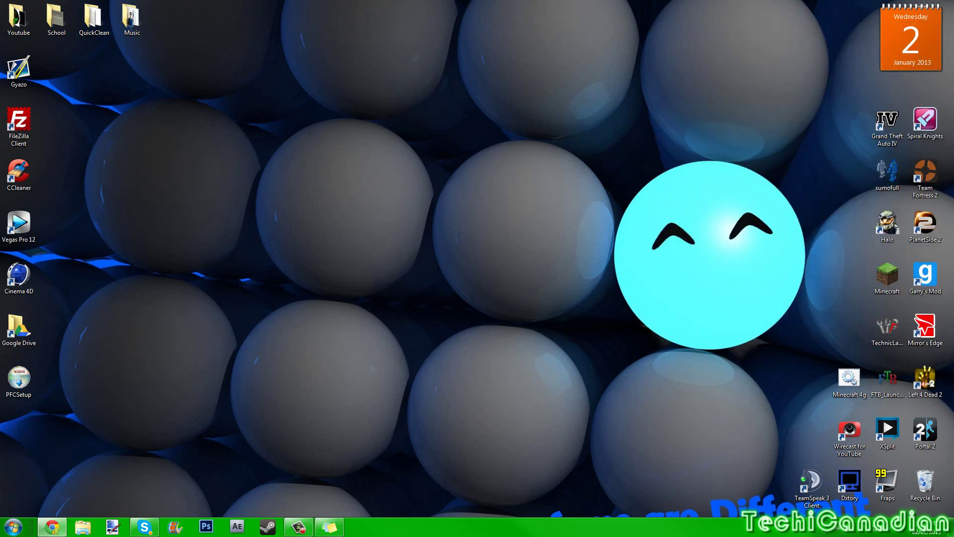
pyautogui.moveTo(18, 378); pyautogui.dragTo(433, 224)
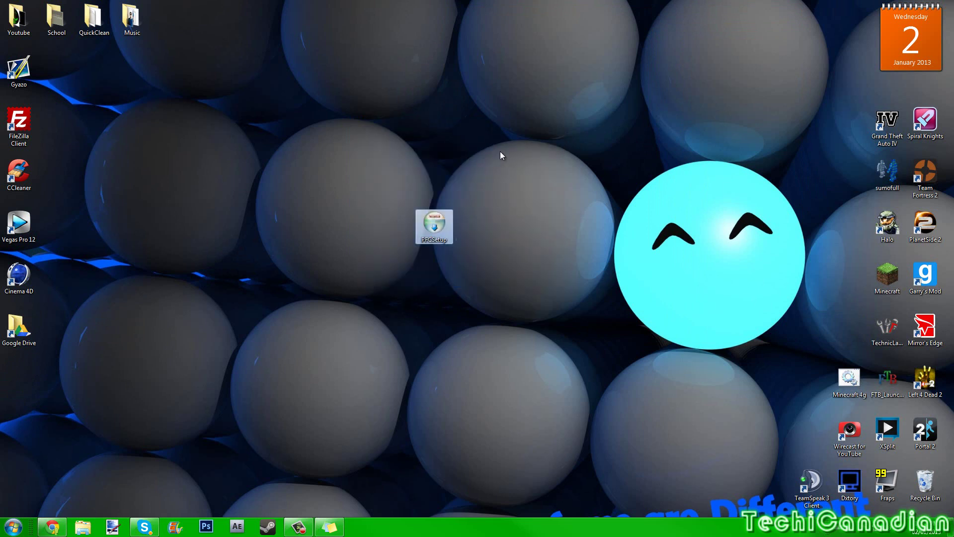
pyautogui.doubleClick(434, 229)
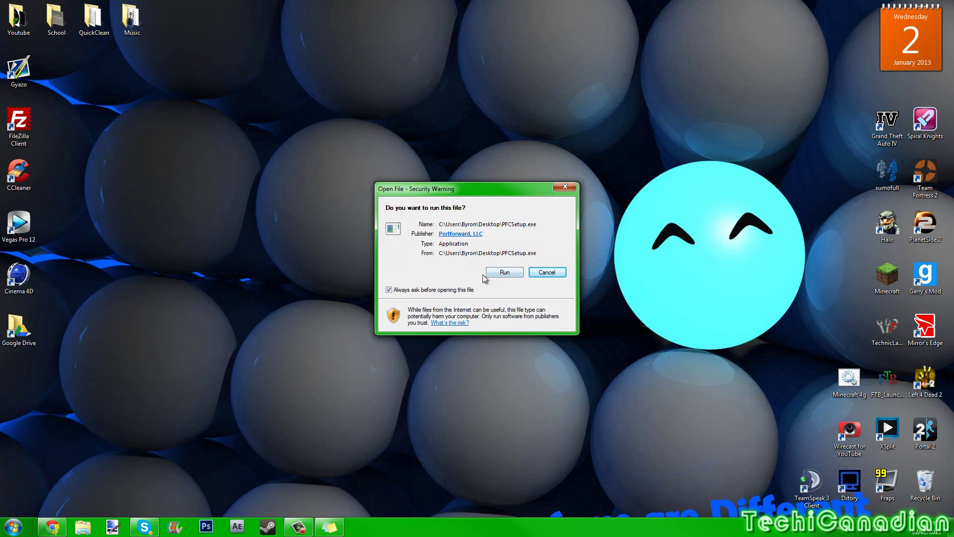
# - Run the installer, accept the licence agreement and keep the default install folder
pyautogui.click(504, 272)
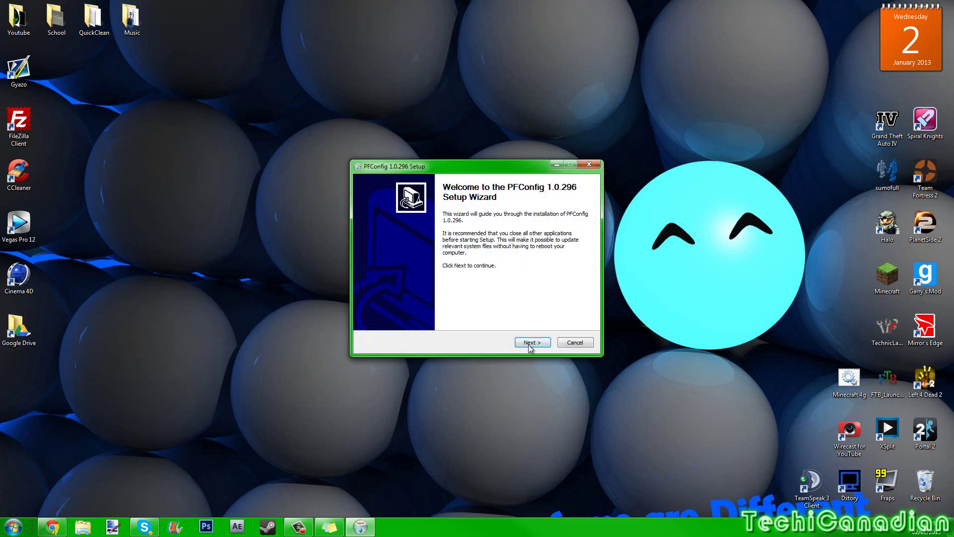
pyautogui.click(529, 347)
pyautogui.click(530, 342)
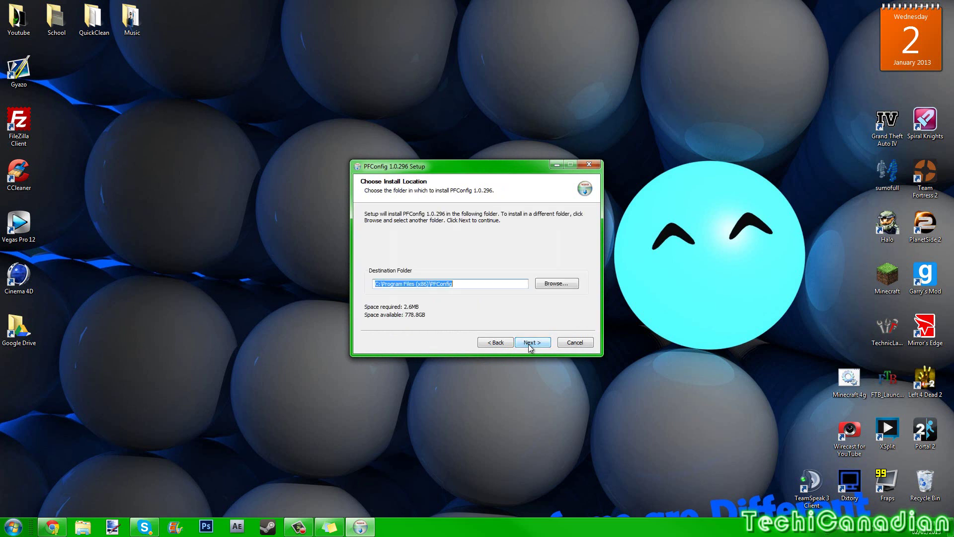
pyautogui.click(530, 342)
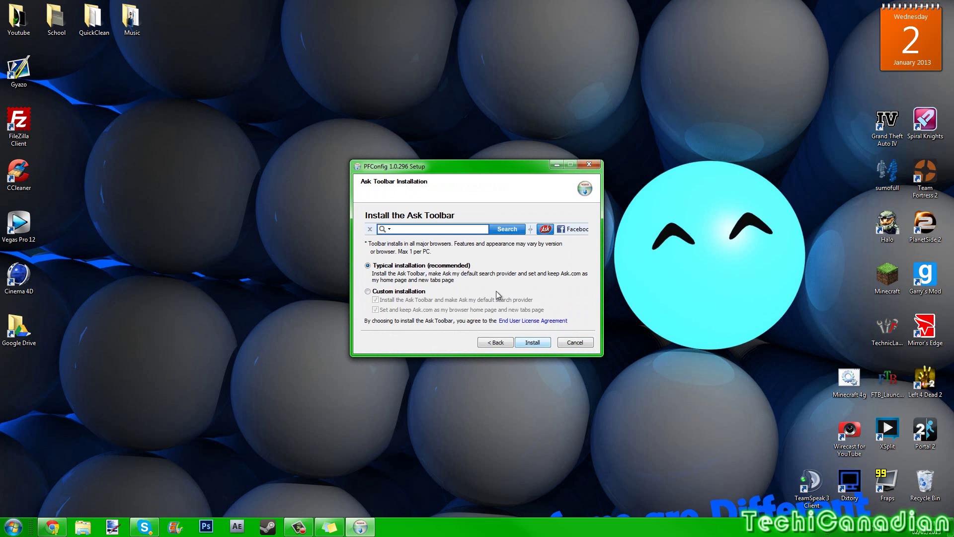
# - Choose Custom installation, decline the Ask Toolbar and Ask.com home page, and complete the install
pyautogui.click(420, 293)
pyautogui.click(375, 300)
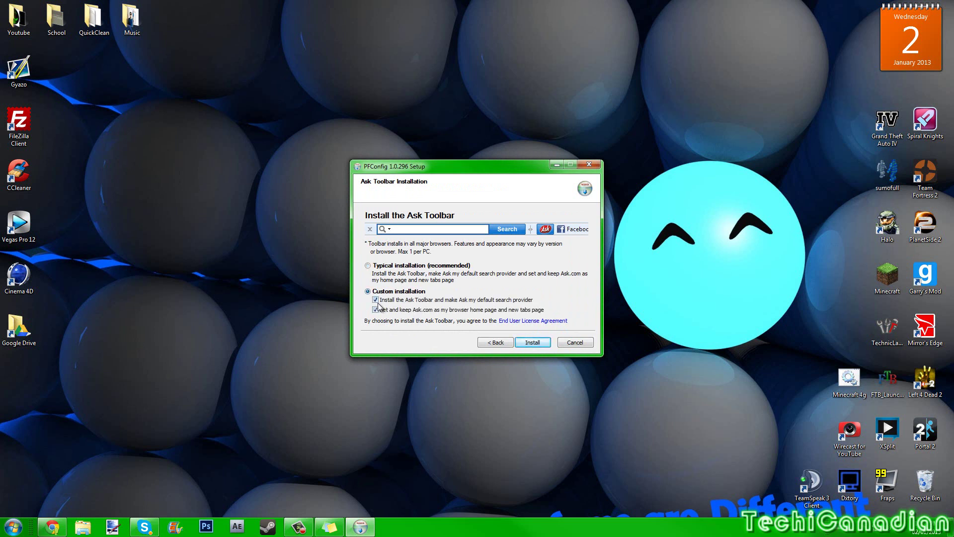
pyautogui.click(375, 310)
pyautogui.click(683, 385)
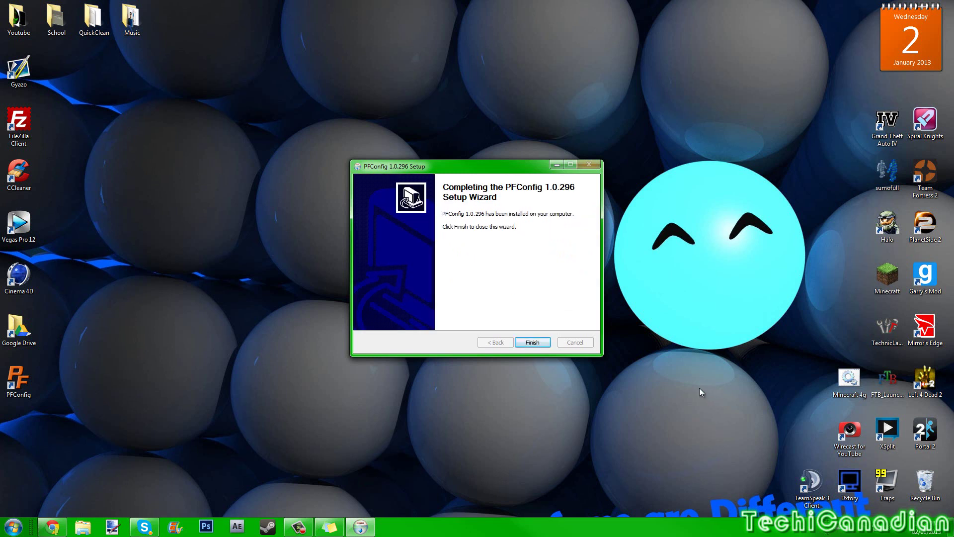
pyautogui.click(532, 342)
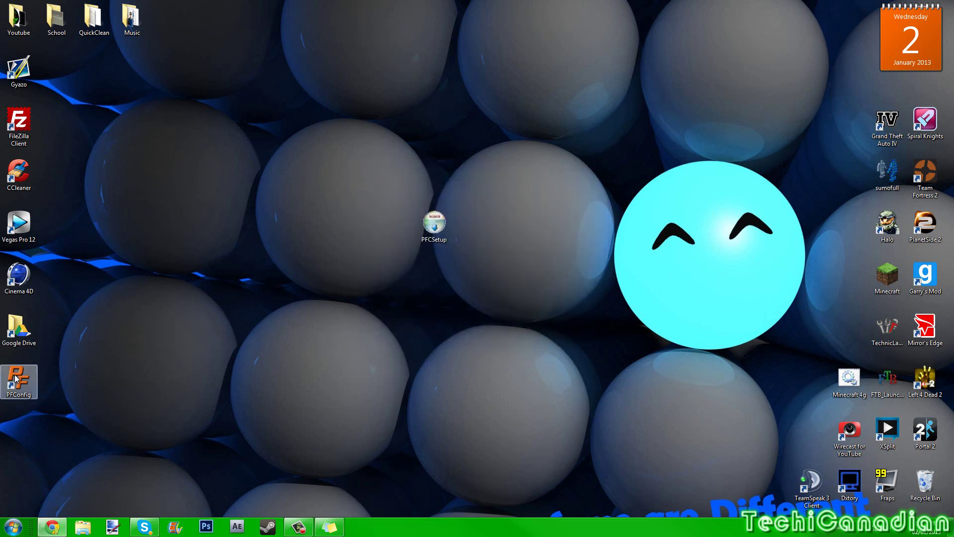
# - Arrange the PFCSetup and PFConfig icons on the desktop and launch PFConfig
pyautogui.moveTo(453, 269); pyautogui.dragTo(434, 122)
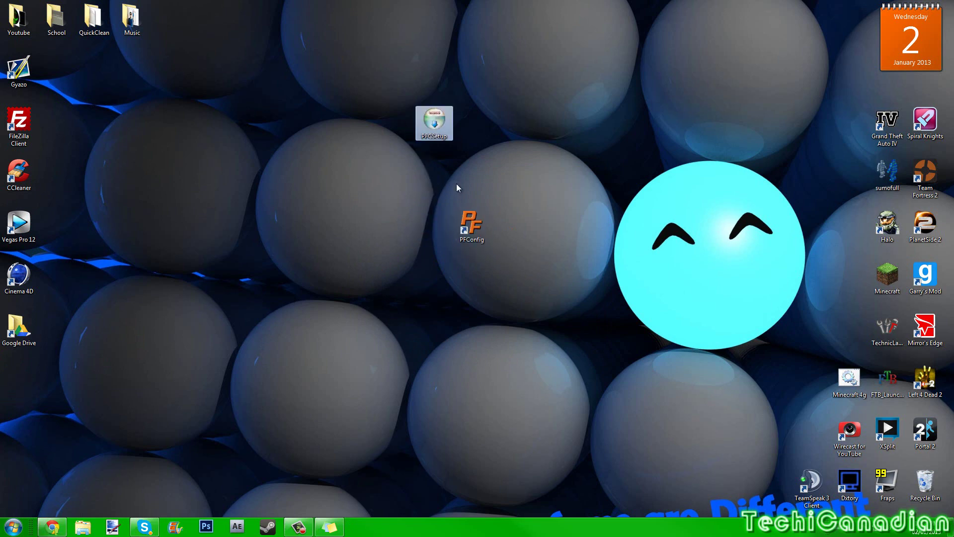
pyautogui.click(470, 233)
pyautogui.moveTo(469, 233); pyautogui.dragTo(431, 281)
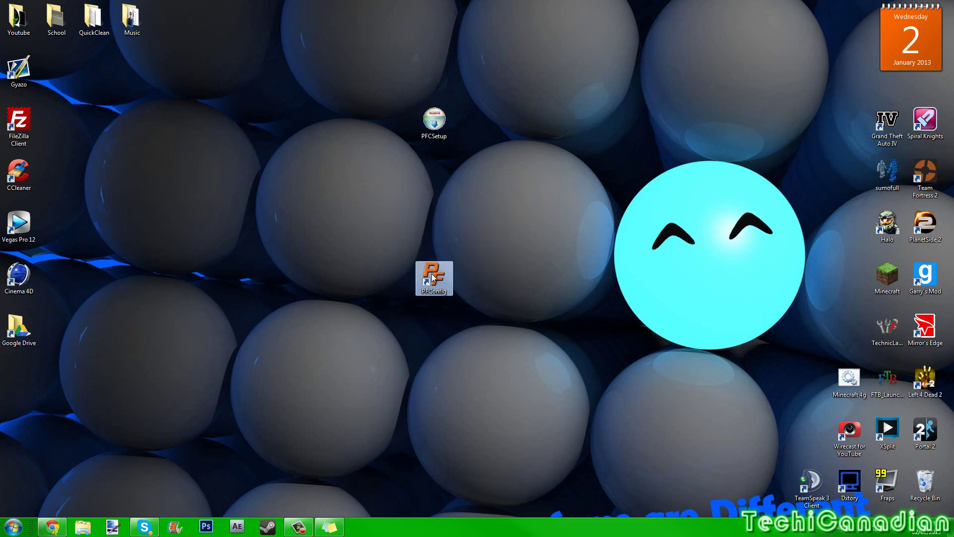
pyautogui.doubleClick(432, 277)
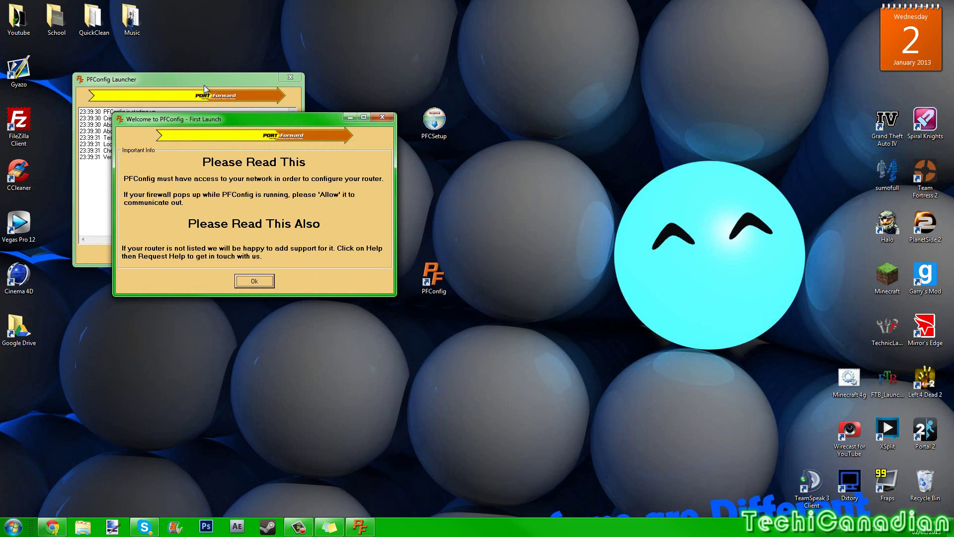
# - Acknowledge the First Launch notice and close the registration dialog without registering
pyautogui.click(267, 281)
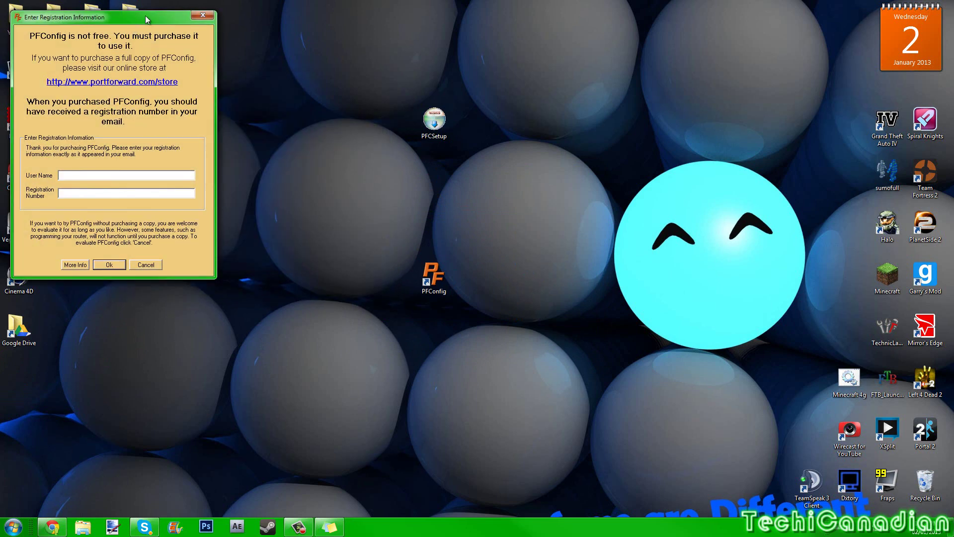
pyautogui.moveTo(159, 16); pyautogui.dragTo(298, 38)
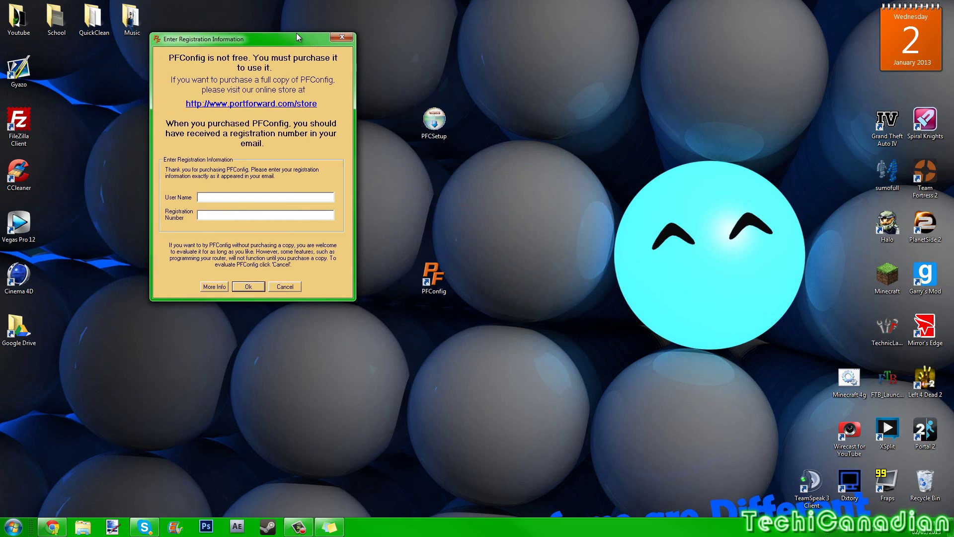
pyautogui.click(342, 37)
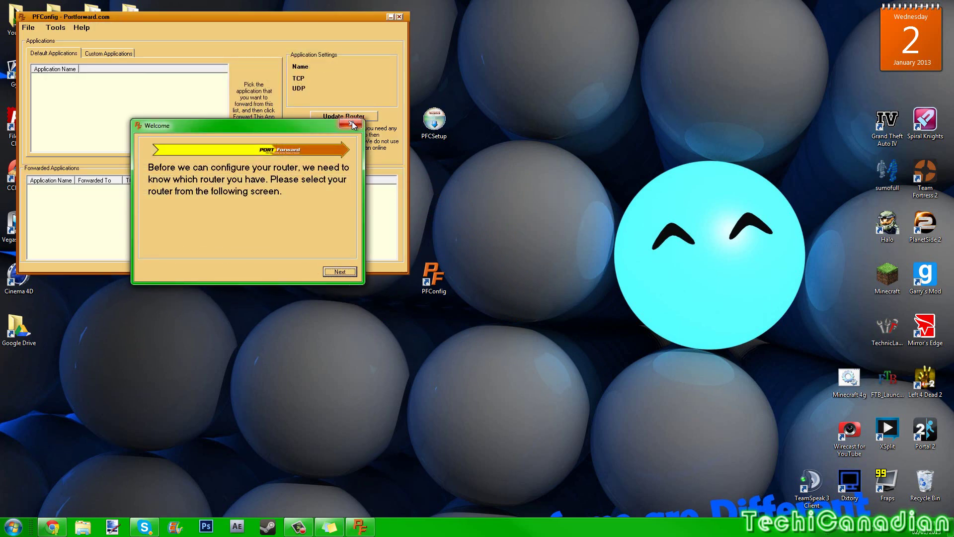
# - Open router selection and browse manufacturers and models such as Cisco and Linksys E1550 1.0.00
pyautogui.click(351, 124)
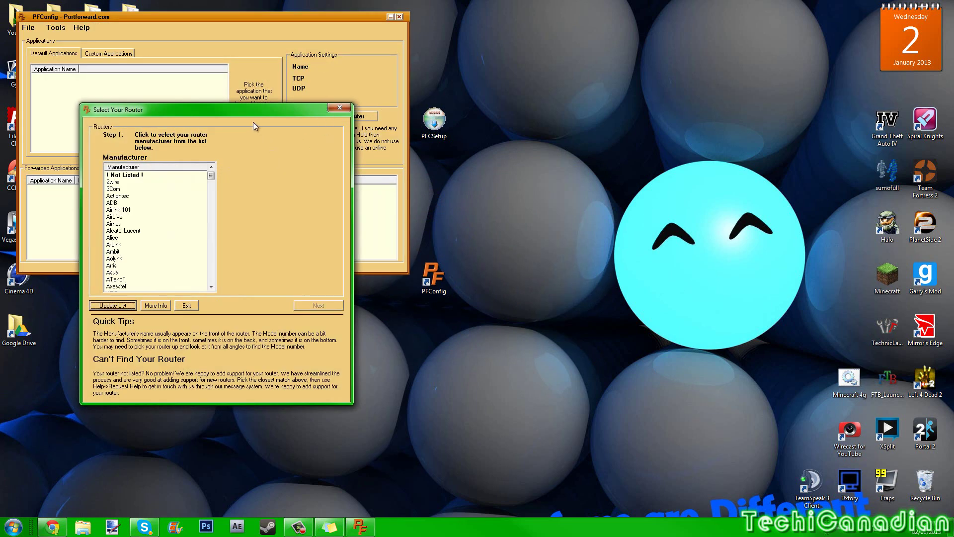
pyautogui.moveTo(253, 111); pyautogui.dragTo(432, 81)
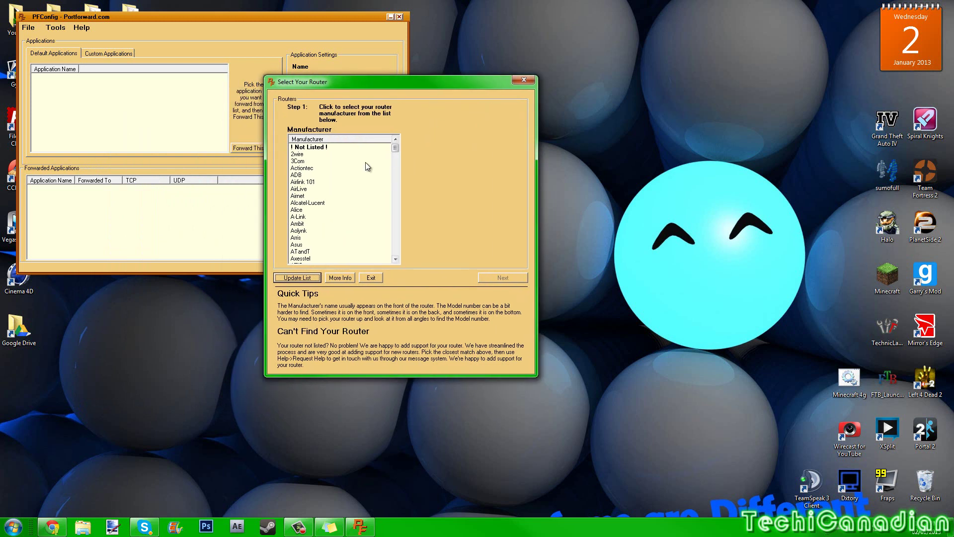
pyautogui.moveTo(396, 148); pyautogui.dragTo(385, 170)
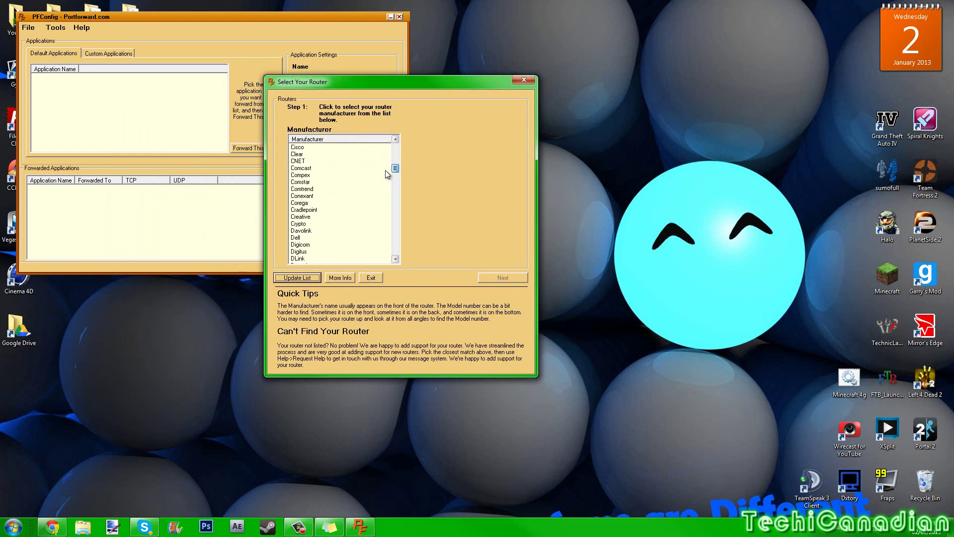
pyautogui.click(304, 179)
pyautogui.click(298, 148)
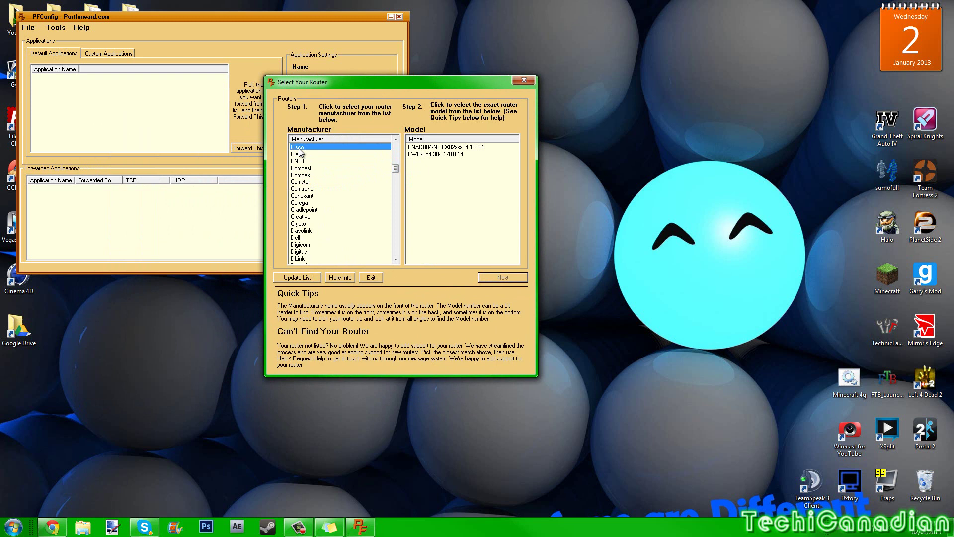
pyautogui.moveTo(396, 170); pyautogui.dragTo(395, 167)
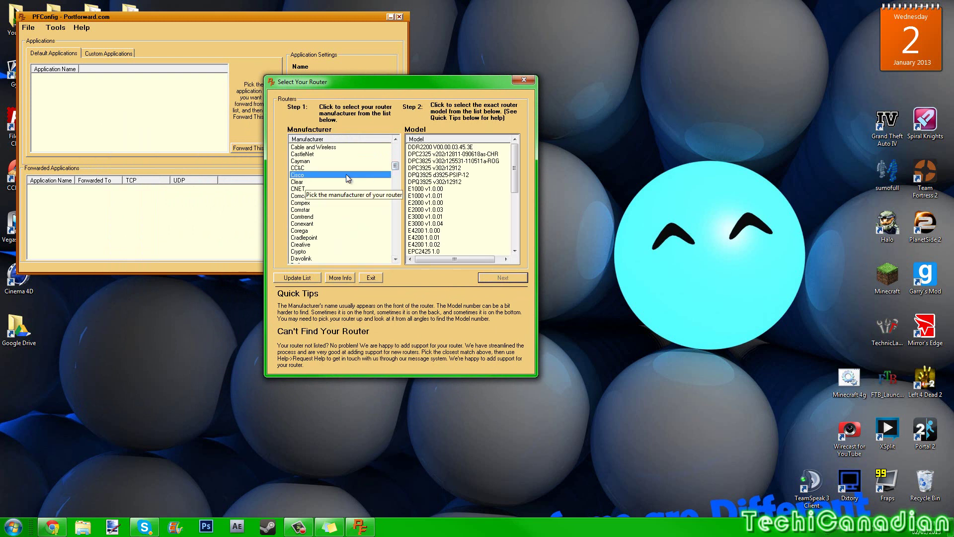
pyautogui.moveTo(514, 164); pyautogui.dragTo(518, 204)
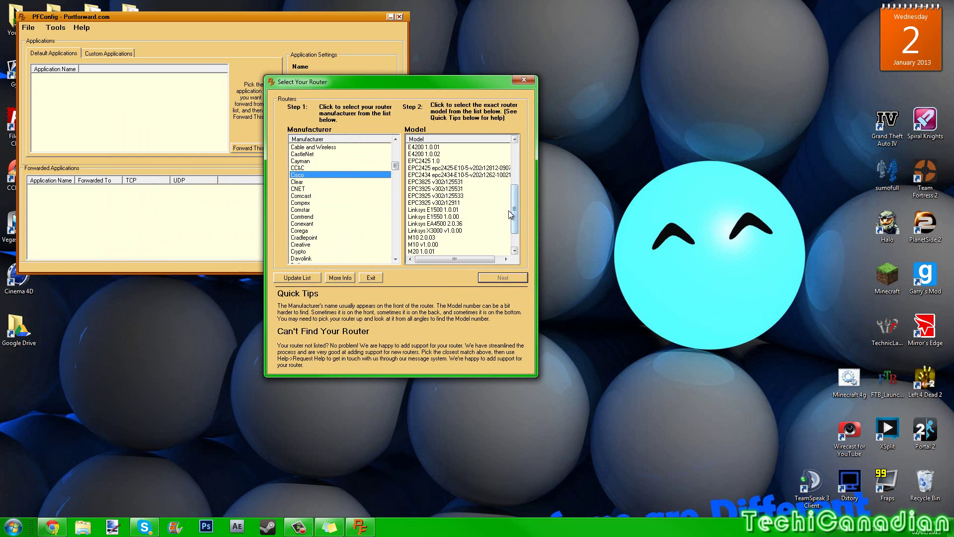
pyautogui.scroll(-2, 508, 210)
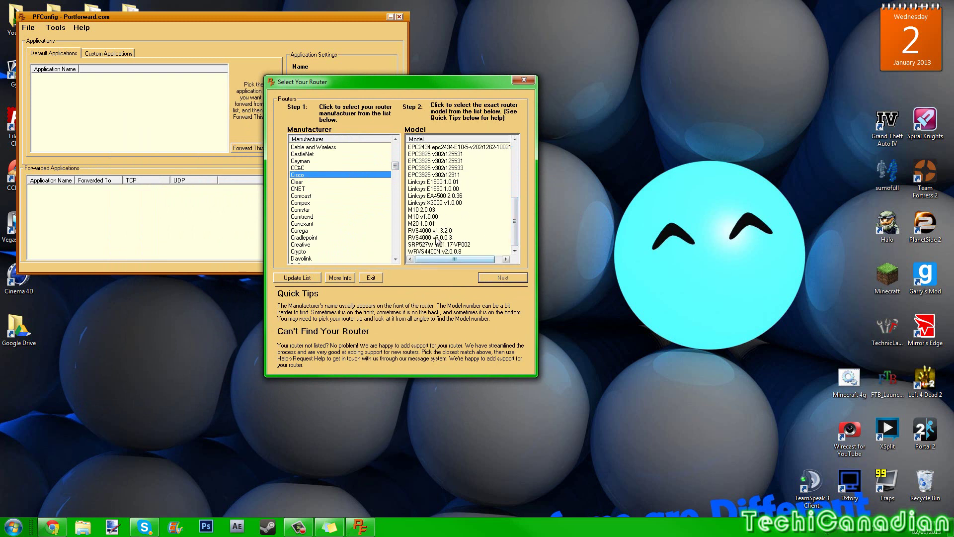
pyautogui.click(435, 188)
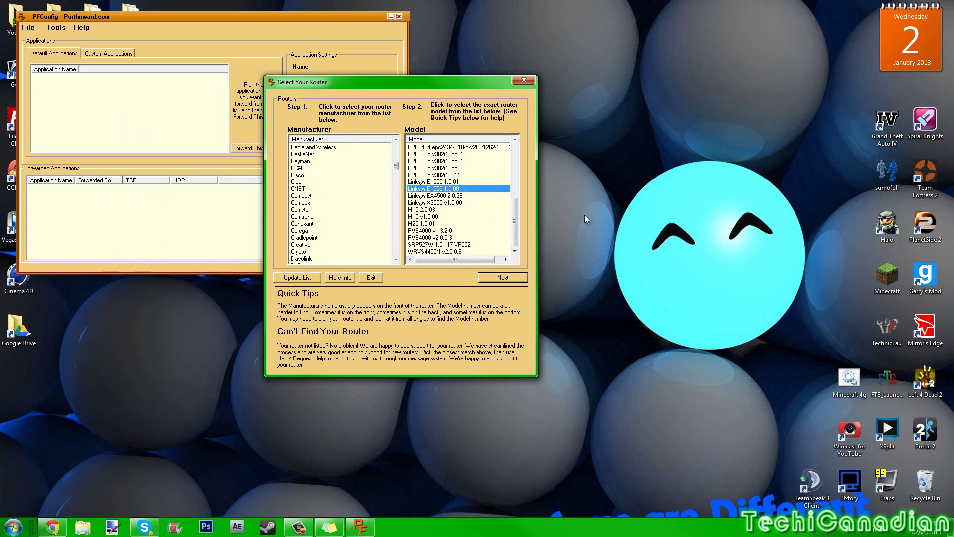
pyautogui.moveTo(395, 167); pyautogui.dragTo(392, 141)
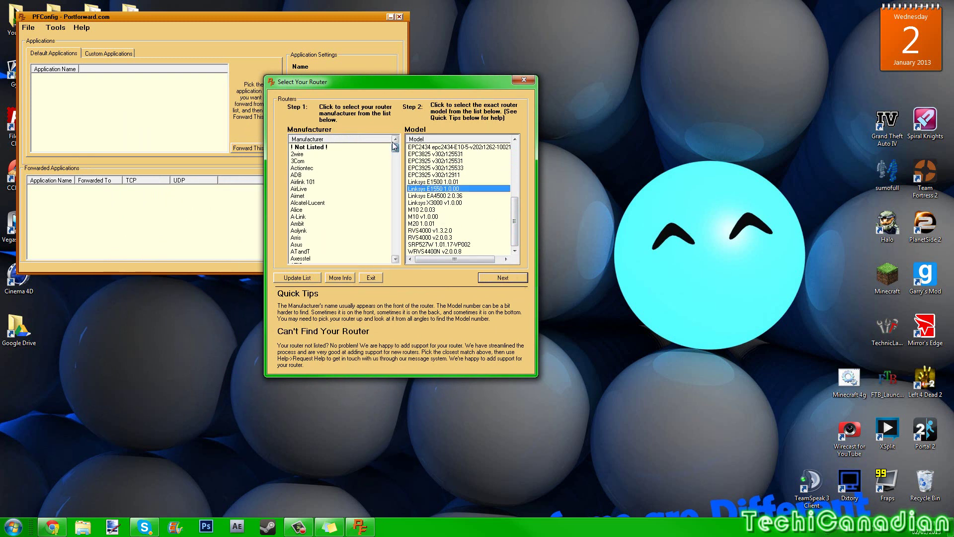
# - Select '! Not Listed !' and 'My Router Is Not Listed' as the router and continue
pyautogui.click(313, 148)
pyautogui.click(458, 148)
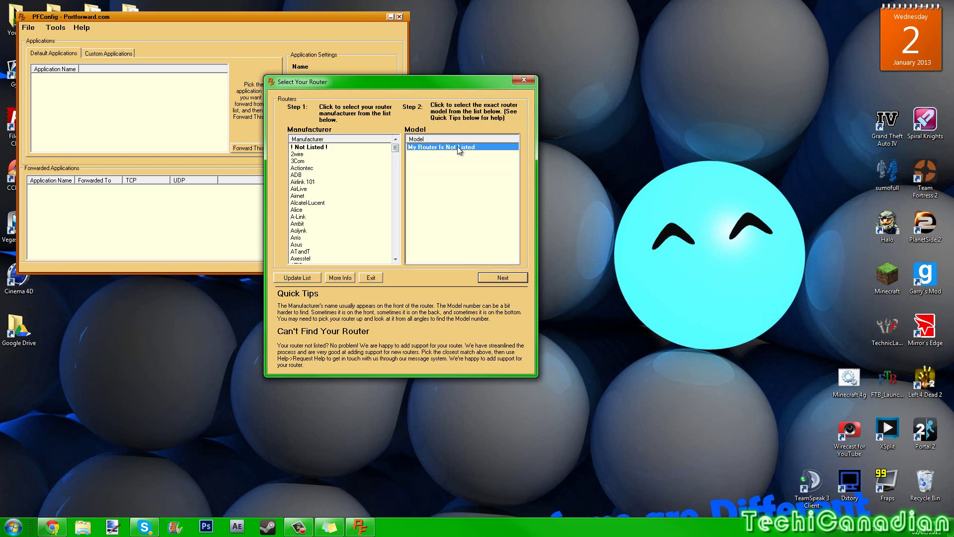
pyautogui.click(502, 278)
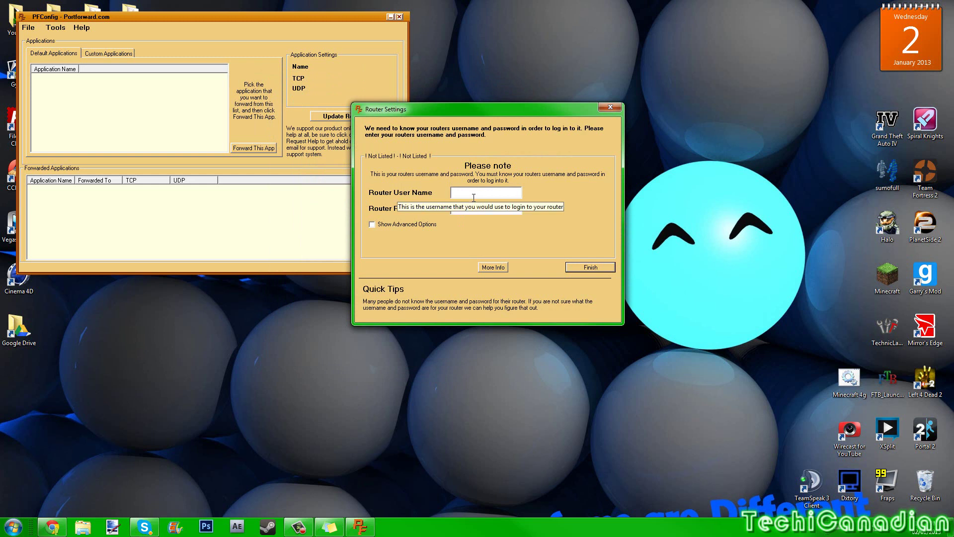
# - Enter admin as the router user name and leave the router password blank
pyautogui.click(473, 194)
pyautogui.write('admin')
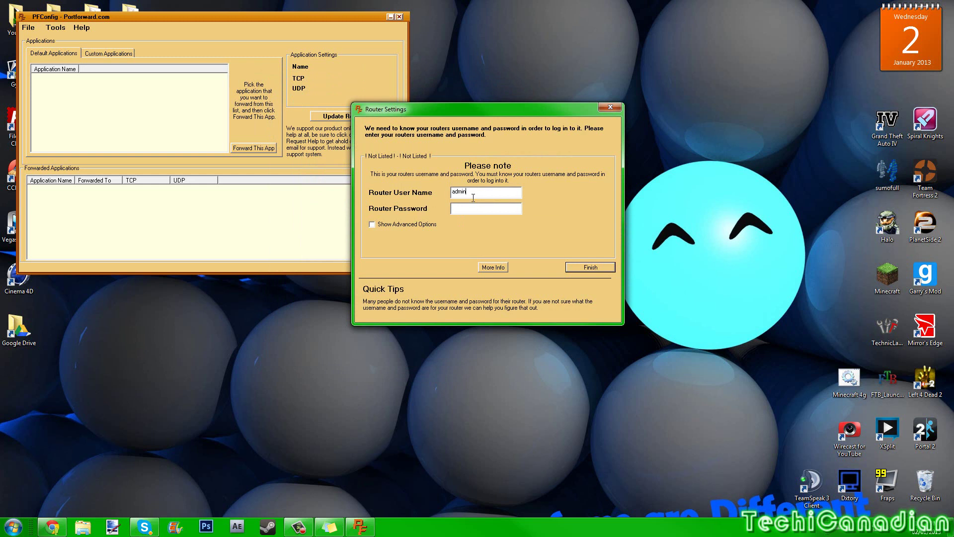
pyautogui.click(469, 209)
pyautogui.write('admin')
pyautogui.press('BackSpace')
pyautogui.press('BackSpace')
pyautogui.press('BackSpace')
pyautogui.press('BackSpace')
pyautogui.write('passwo')
pyautogui.press('BackSpace')
pyautogui.press('BackSpace')
pyautogui.press('BackSpace')
pyautogui.press('BackSpace')
pyautogui.press('BackSpace')
pyautogui.write('cus')
pyautogui.press('BackSpace')
pyautogui.press('BackSpace')
pyautogui.press('BackSpace')
pyautogui.press('BackSpace')
pyautogui.press('BackSpace')
# - Finish the router settings so the Default Applications list loads, and start scrolling it
pyautogui.click(583, 266)
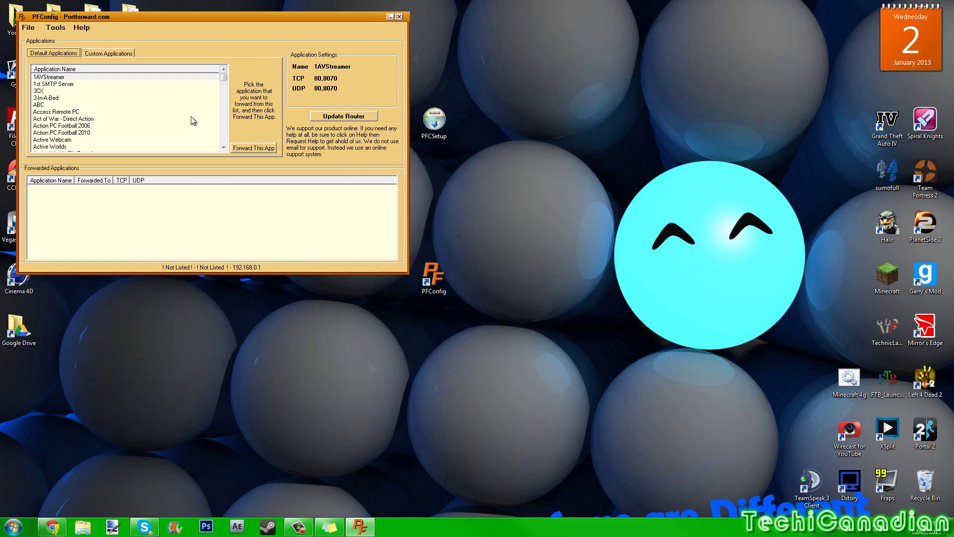
pyautogui.click(223, 92)
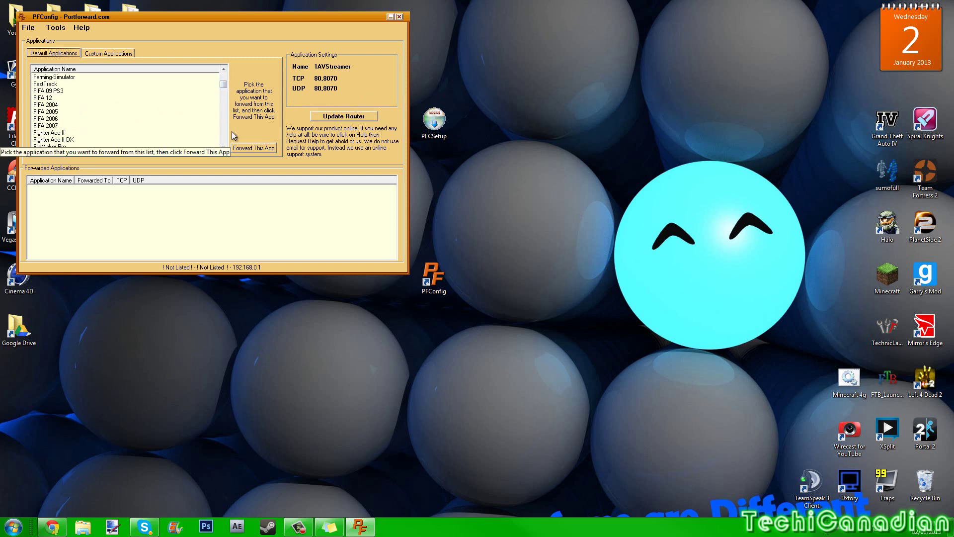
pyautogui.click(224, 148)
pyautogui.click(224, 147)
pyautogui.click(224, 147)
pyautogui.click(224, 148)
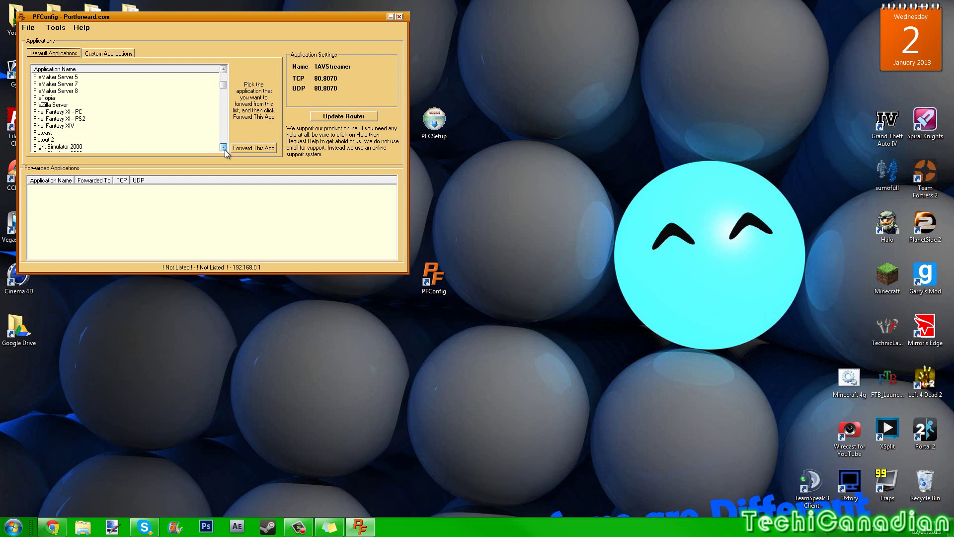
pyautogui.click(223, 148)
pyautogui.click(223, 148)
pyautogui.moveTo(224, 149); pyautogui.dragTo(224, 149)
pyautogui.moveTo(223, 88)
pyautogui.mouseDown()
pyautogui.moveTo(224, 116)
pyautogui.moveTo(223, 86)
pyautogui.mouseUp()
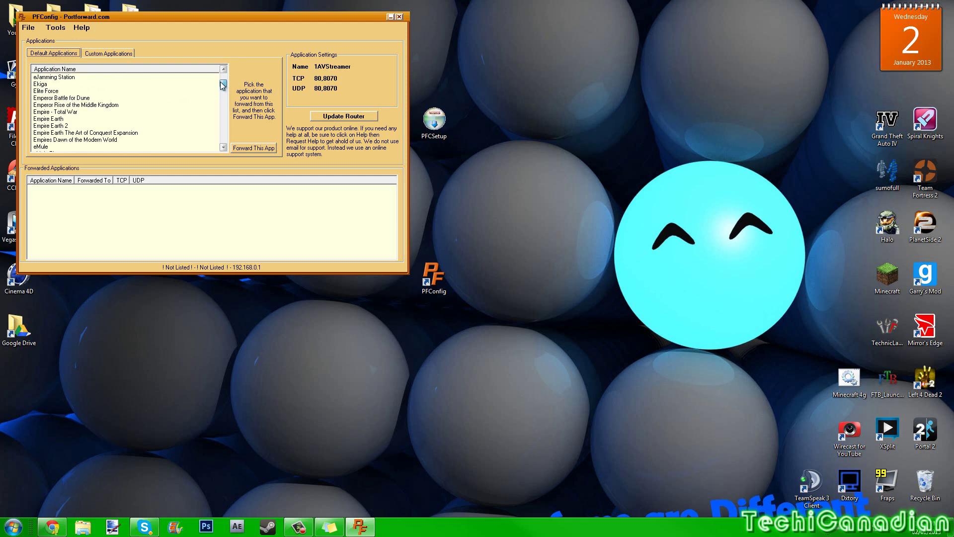
# - Scroll through the Default Applications list and select Minecraft Server (TCP/UDP port 25565)
pyautogui.scroll(-10, 180, 113)
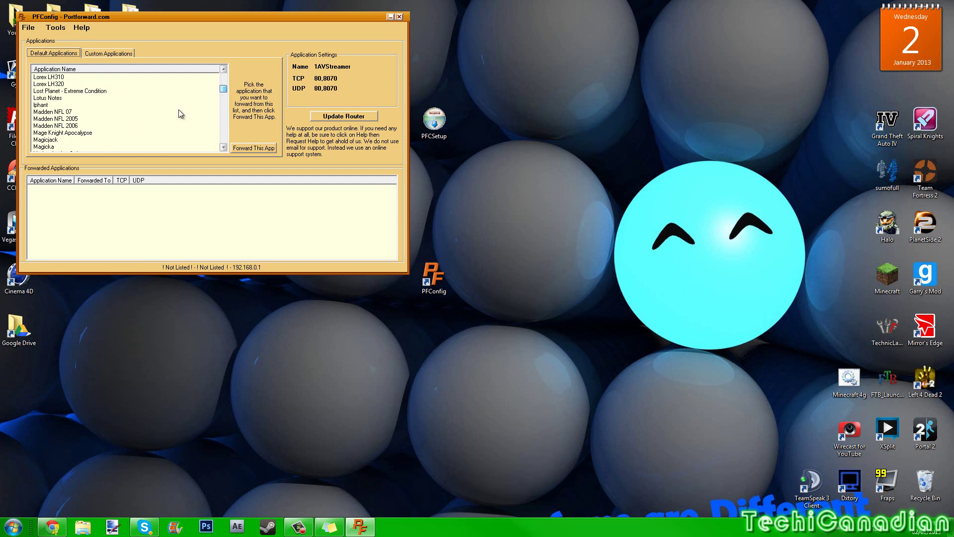
pyautogui.click(224, 147)
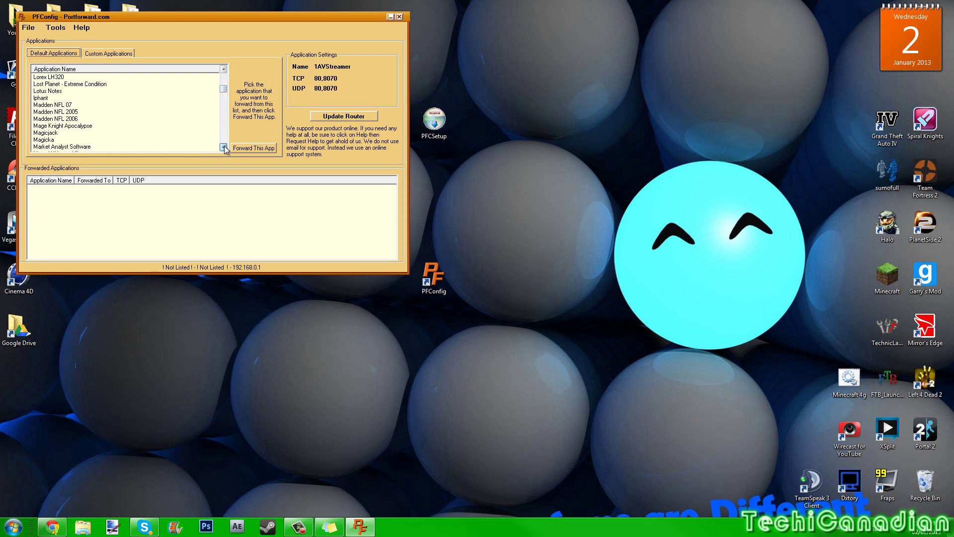
pyautogui.click(224, 147)
pyautogui.click(224, 147)
pyautogui.click(223, 147)
pyautogui.click(223, 147)
pyautogui.click(224, 148)
pyautogui.click(223, 147)
pyautogui.click(224, 147)
pyautogui.click(224, 147)
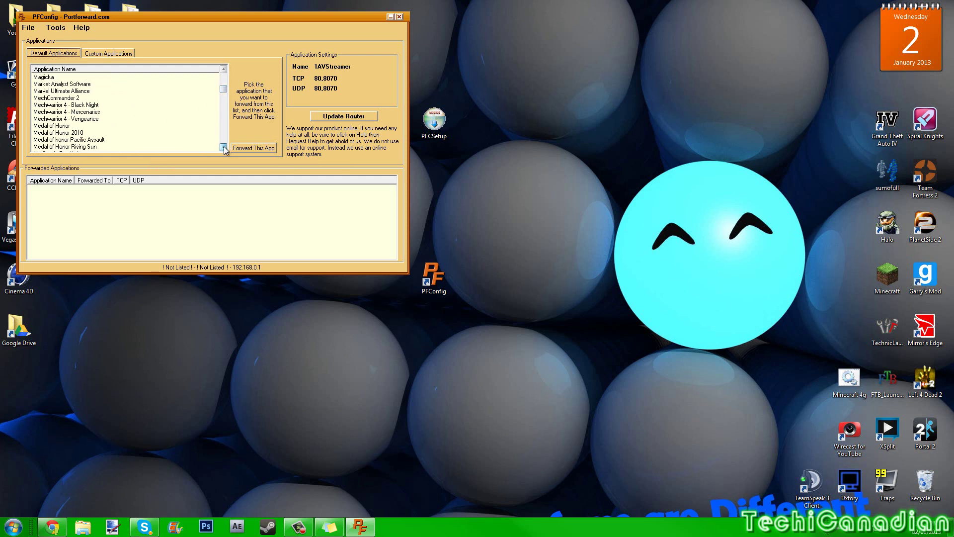
pyautogui.click(224, 147)
pyautogui.click(223, 147)
pyautogui.click(224, 147)
pyautogui.click(223, 147)
pyautogui.click(223, 147)
pyautogui.click(223, 147)
pyautogui.click(224, 147)
pyautogui.click(224, 147)
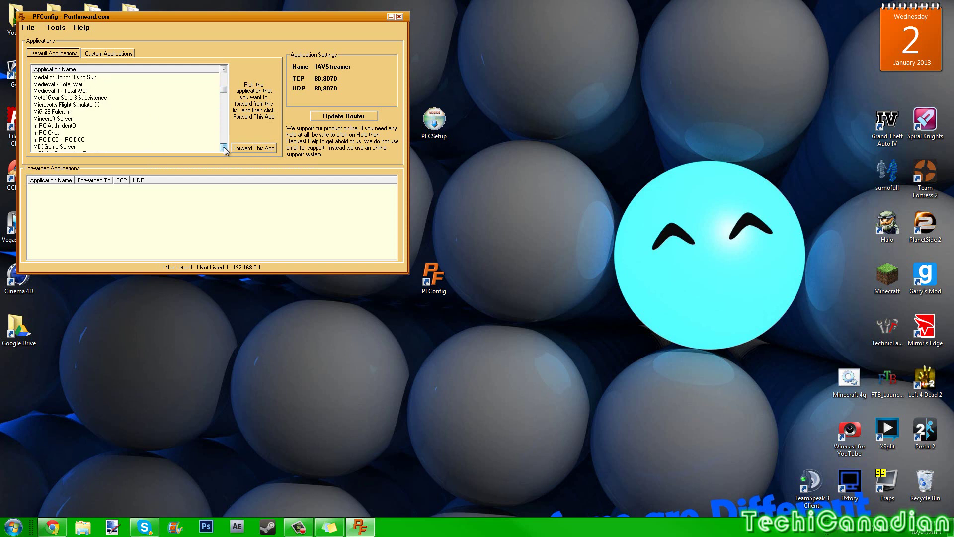
pyautogui.click(223, 147)
pyautogui.click(224, 147)
pyautogui.click(224, 148)
pyautogui.click(224, 148)
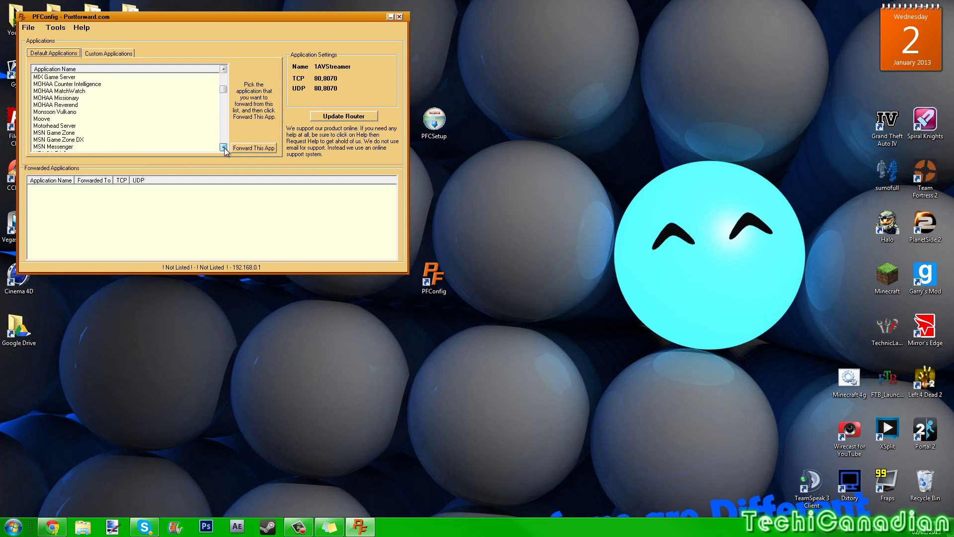
pyautogui.click(224, 148)
pyautogui.click(224, 148)
pyautogui.click(224, 147)
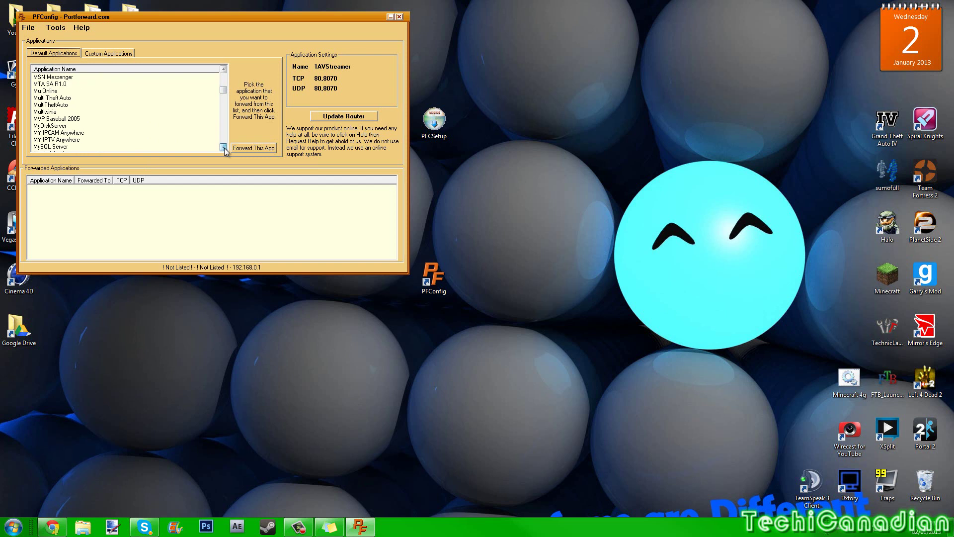
pyautogui.click(223, 147)
pyautogui.click(224, 148)
pyautogui.click(224, 147)
pyautogui.click(224, 147)
pyautogui.click(224, 148)
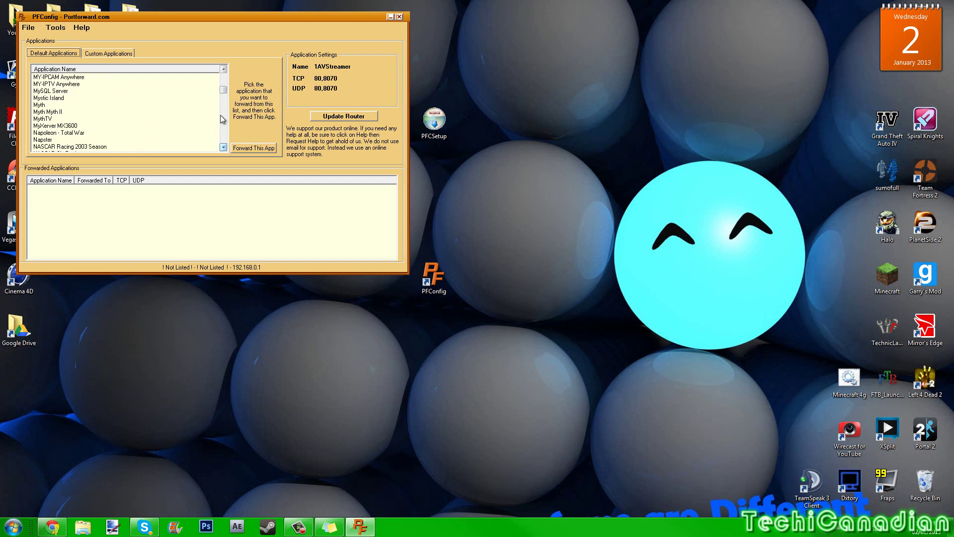
pyautogui.click(224, 70)
pyautogui.click(223, 69)
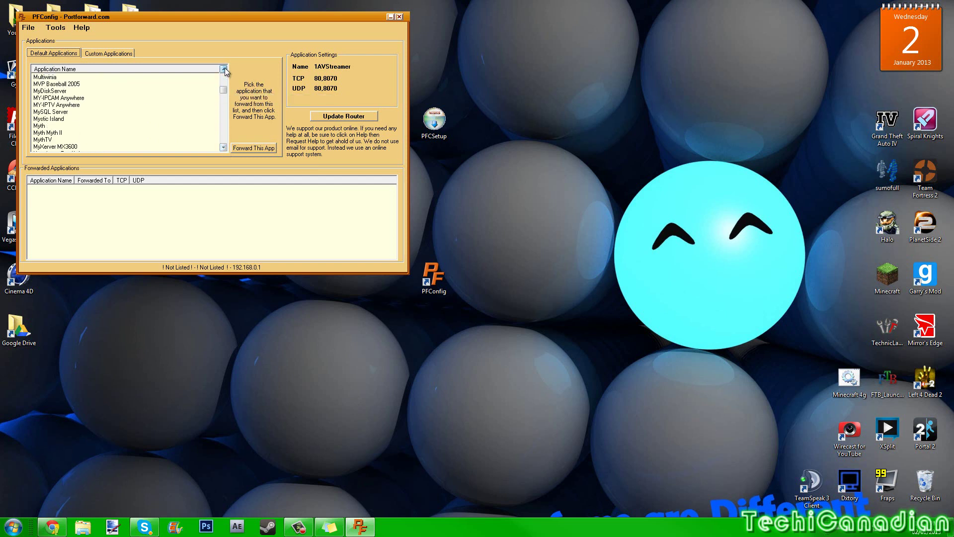
pyautogui.click(224, 69)
pyautogui.click(224, 69)
pyautogui.click(223, 69)
pyautogui.click(223, 69)
pyautogui.click(224, 69)
pyautogui.click(223, 69)
pyautogui.click(223, 69)
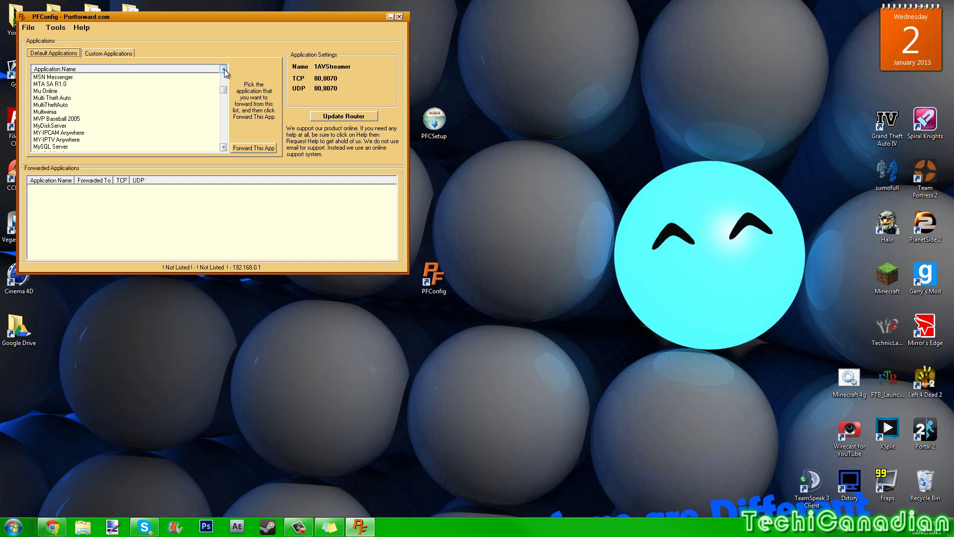
pyautogui.click(224, 69)
pyautogui.click(224, 69)
pyautogui.click(224, 69)
pyautogui.click(223, 69)
pyautogui.click(224, 69)
pyautogui.click(224, 69)
pyautogui.click(223, 69)
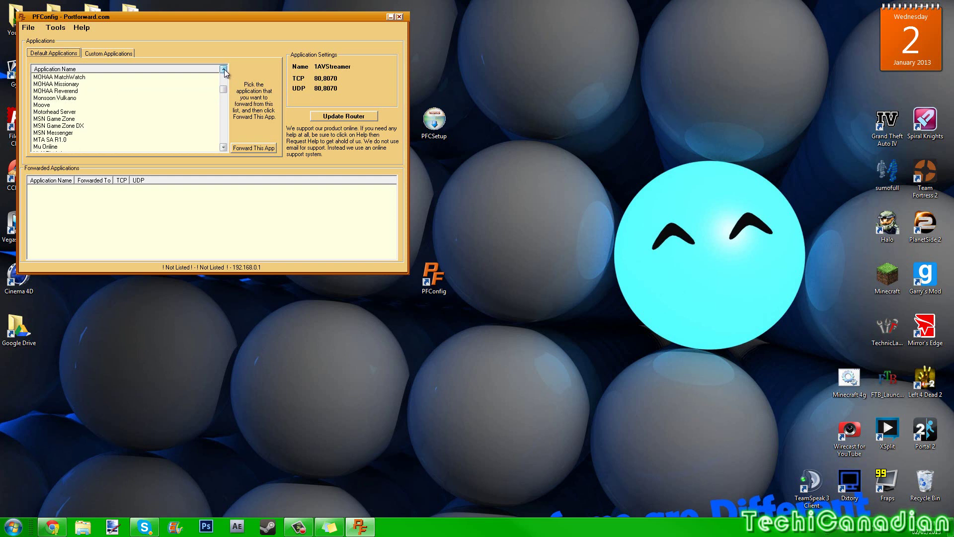
pyautogui.click(224, 69)
pyautogui.click(223, 69)
pyautogui.click(224, 69)
pyautogui.click(224, 69)
pyautogui.click(223, 70)
pyautogui.click(224, 69)
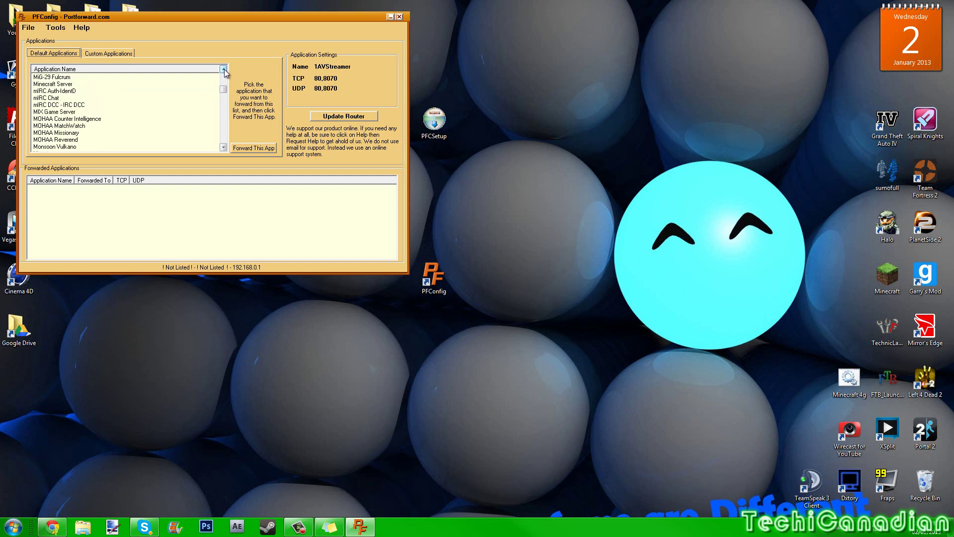
pyautogui.click(57, 84)
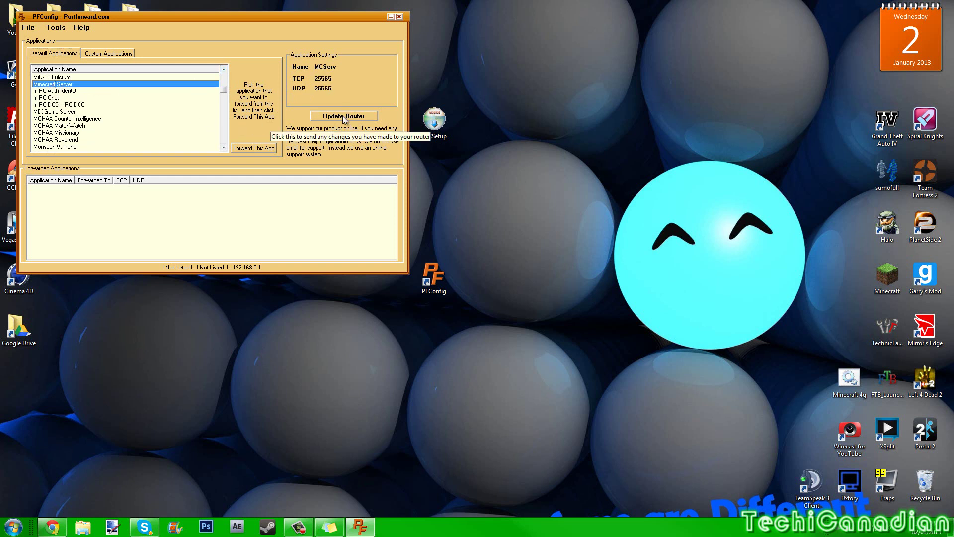
# - Close PFConfig, delete PFCSetup to the Recycle Bin, and move the PFConfig shortcut below Google Drive
pyautogui.click(399, 17)
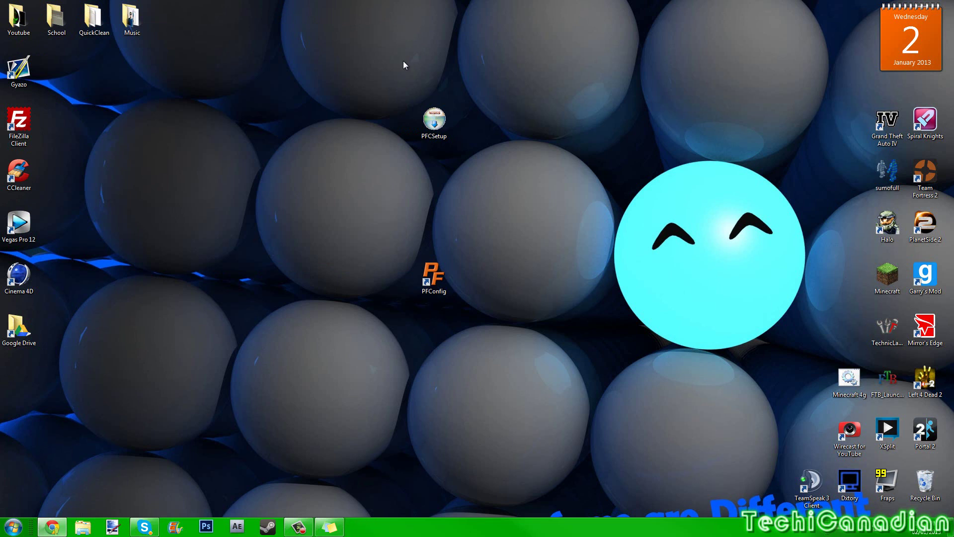
pyautogui.moveTo(427, 117); pyautogui.dragTo(37, 366)
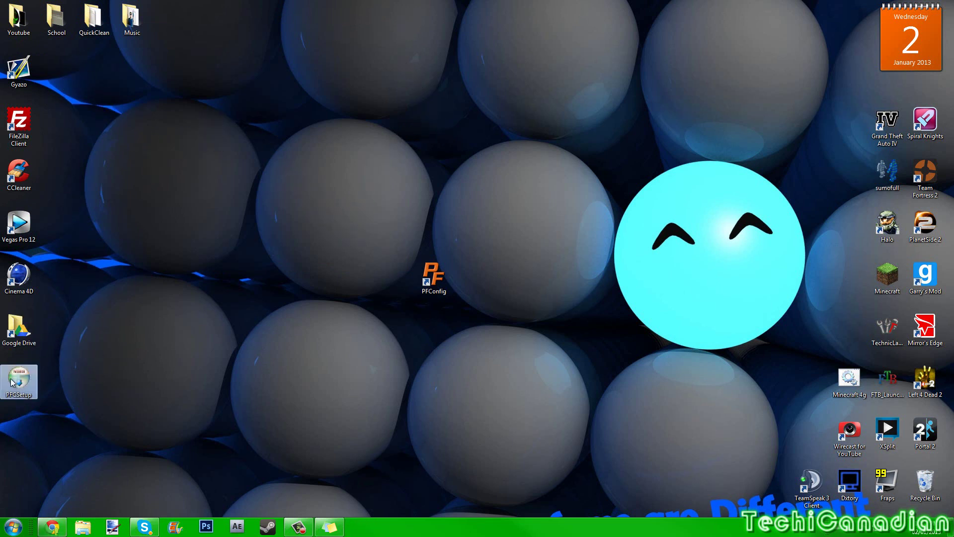
pyautogui.press('Delete')
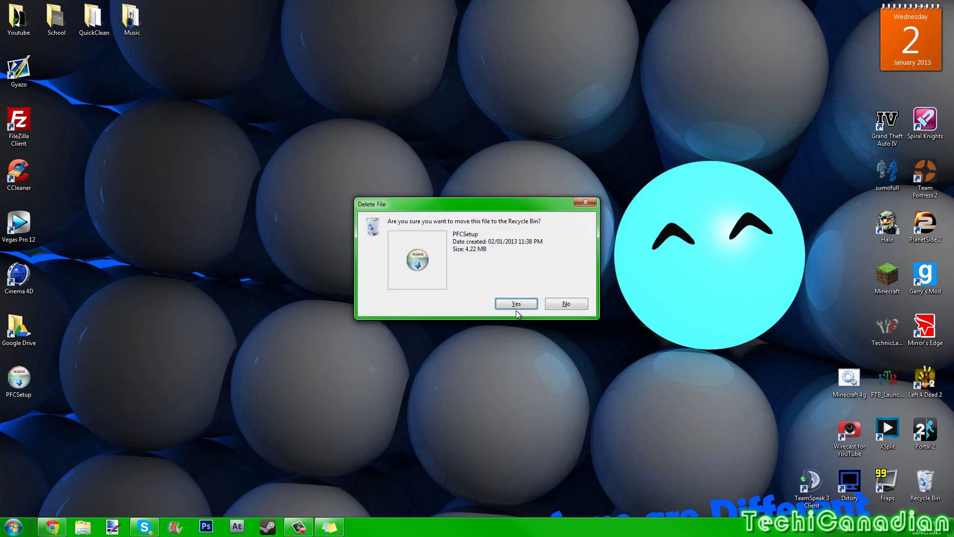
pyautogui.click(516, 300)
pyautogui.moveTo(433, 276); pyautogui.dragTo(38, 363)
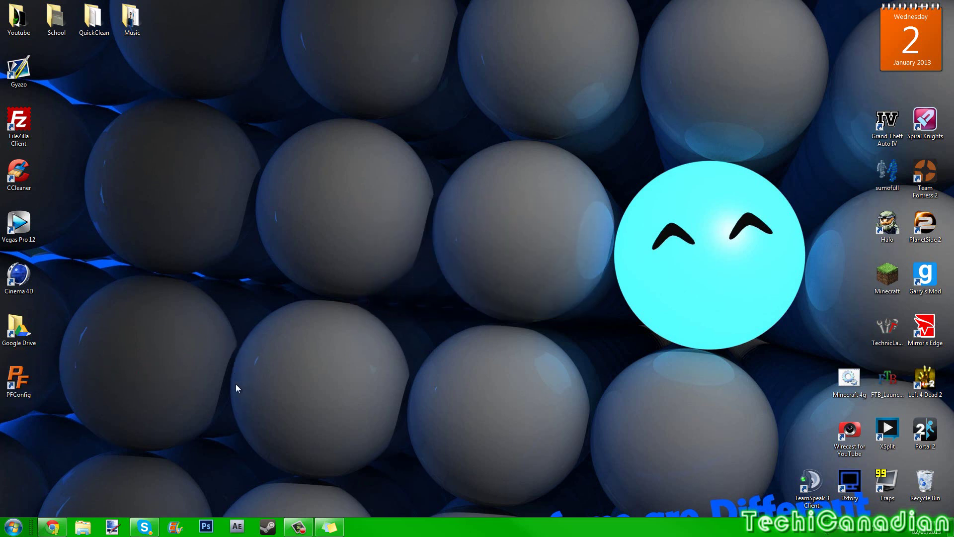